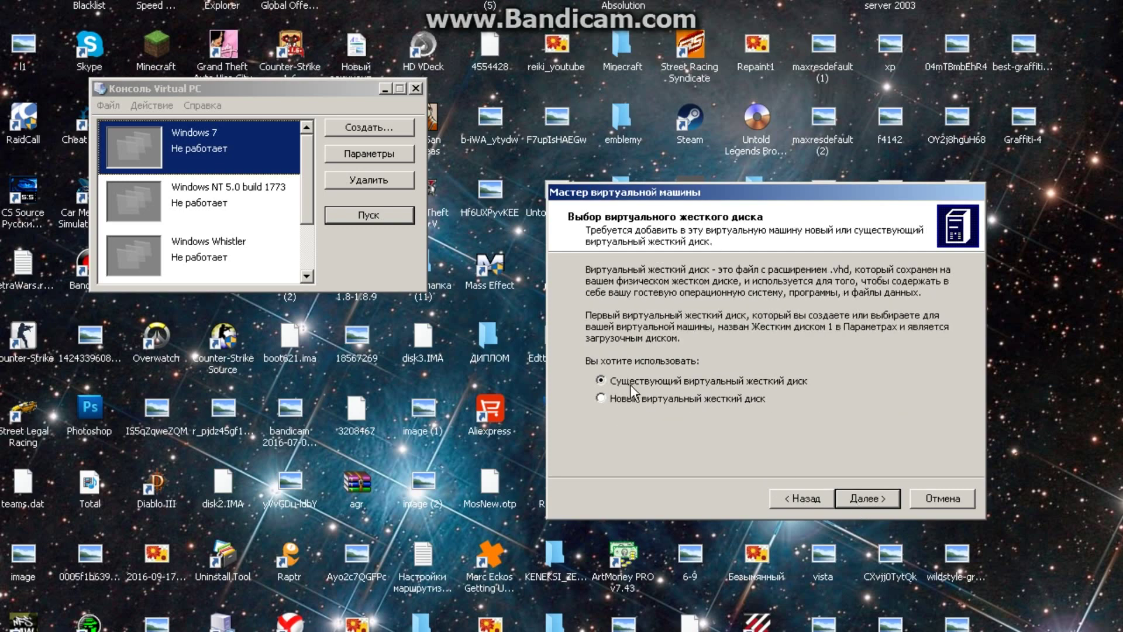
Finish the new virtual hard disk pages and start the Windows XP Home Edition machine.
click(865, 566)
click(866, 567)
click(866, 566)
double_click(169, 265)
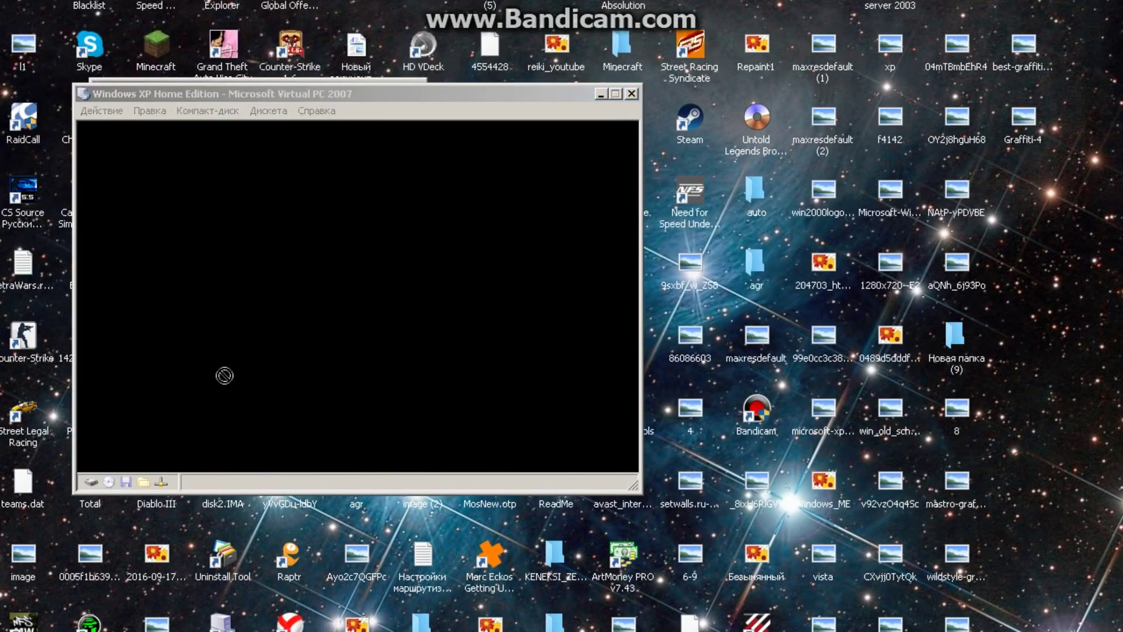
Reset the Windows XP machine via Действие > Сброс, cancelling the close prompt.
click(101, 110)
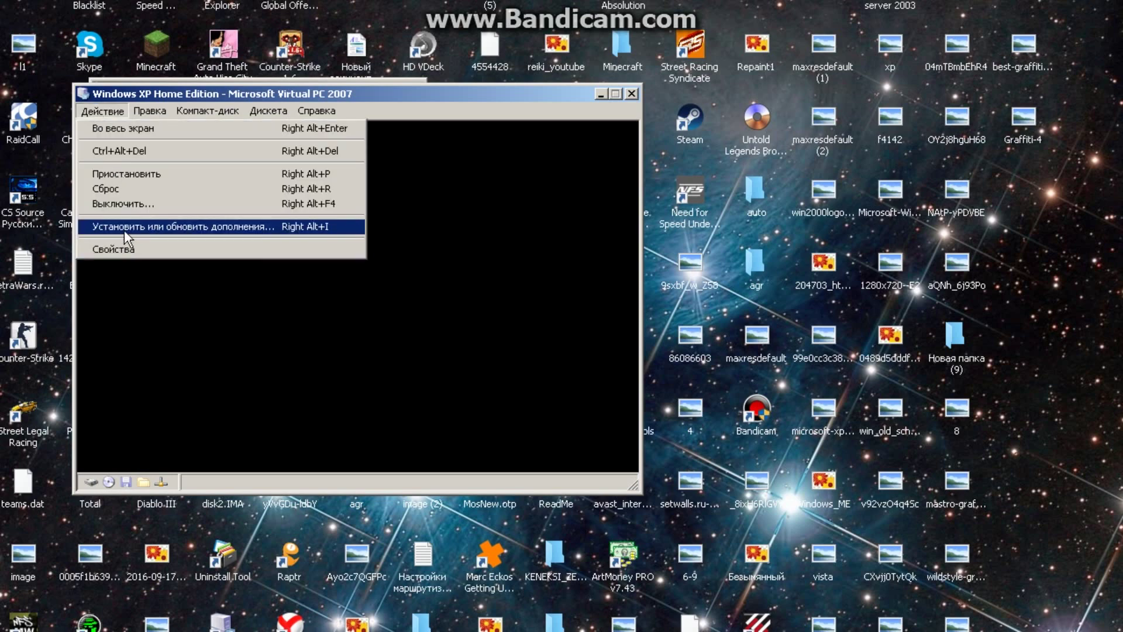
click(125, 189)
key(Return)
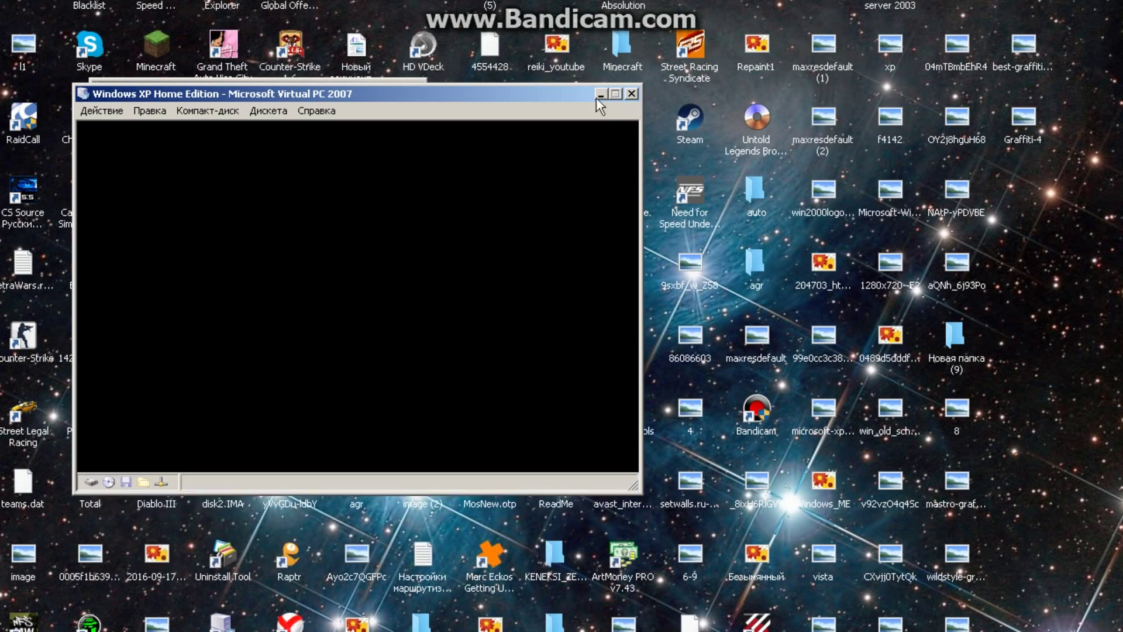
key(alt+F4)
click(476, 333)
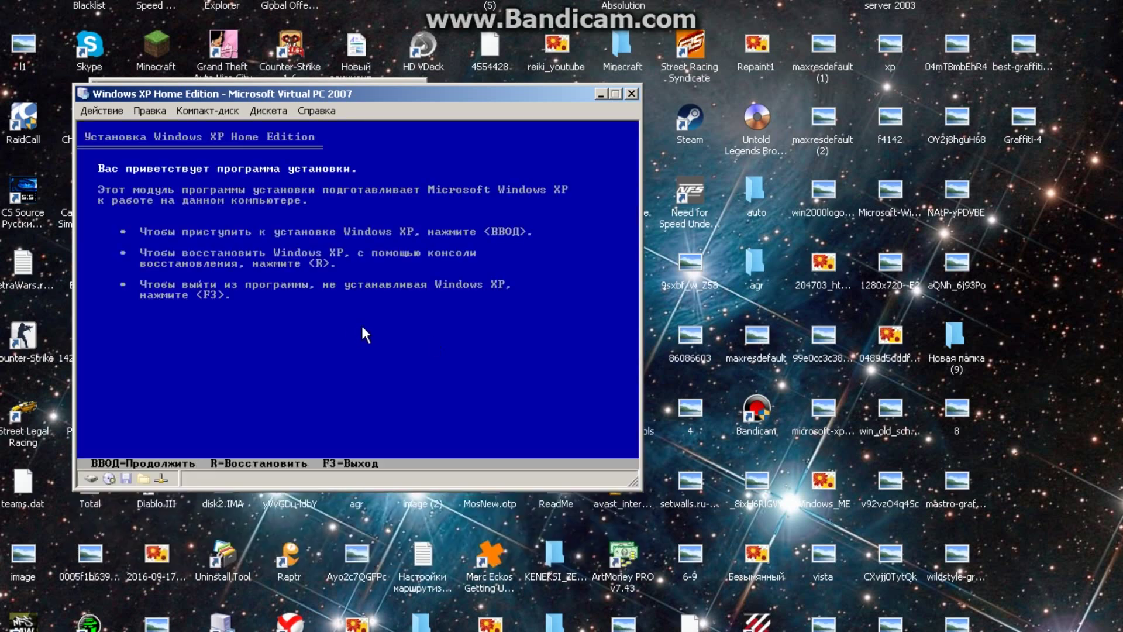
Accept the XP licence and install onto the unpartitioned area with quick NTFS formatting.
key(Return)
key(F8)
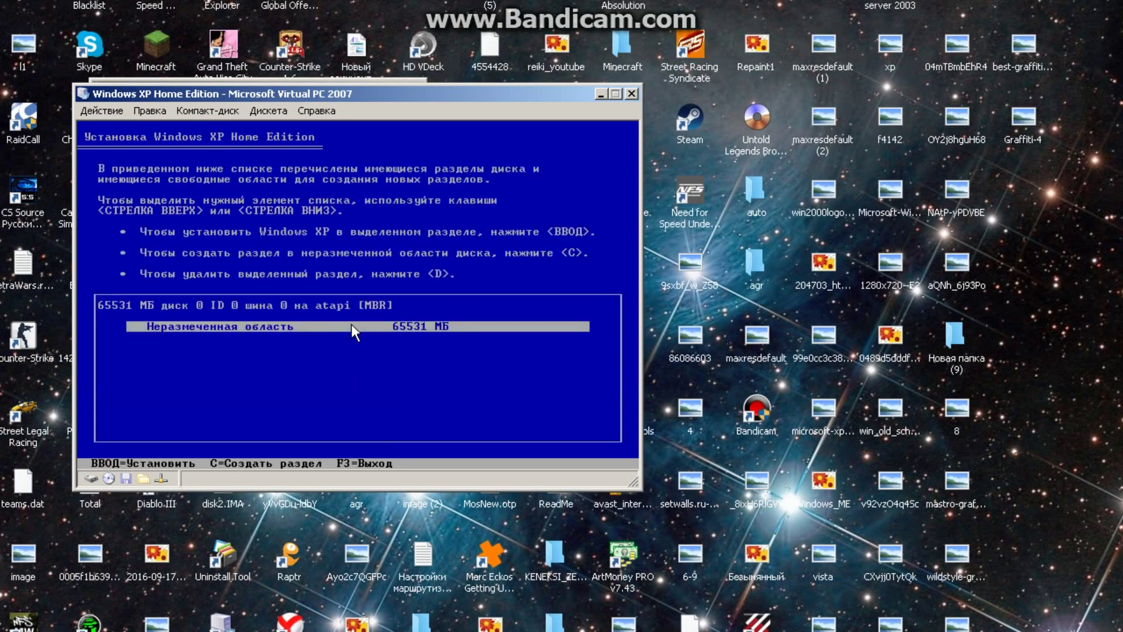
key(Return)
key(Up)
key(Return)
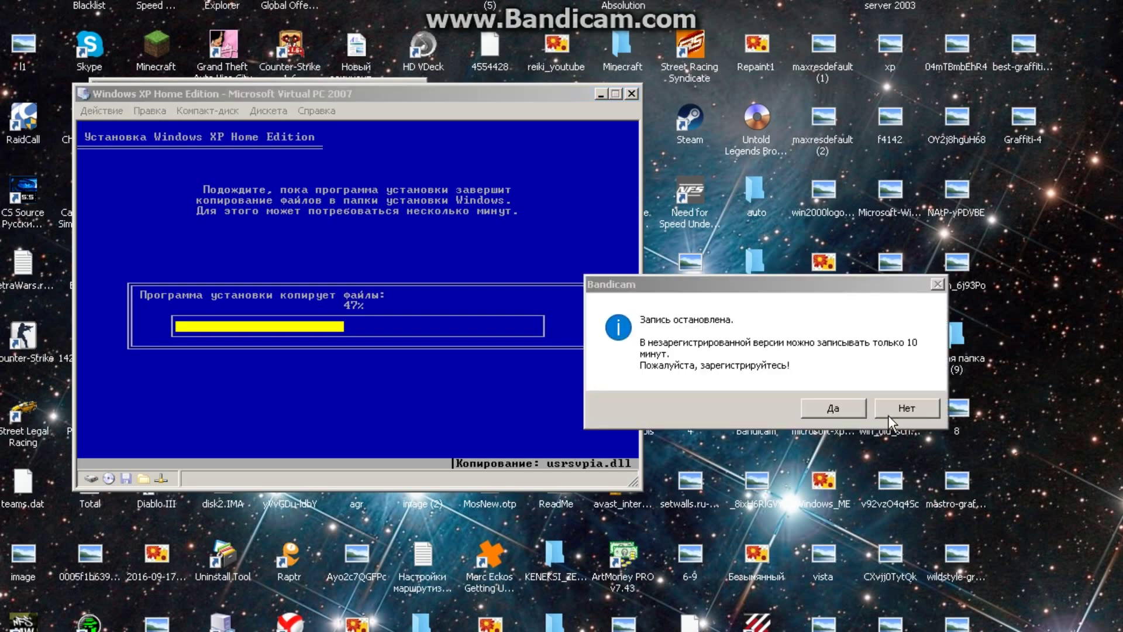
Let Setup keep copying files until the 98 MB low-space warning appears.
click(888, 414)
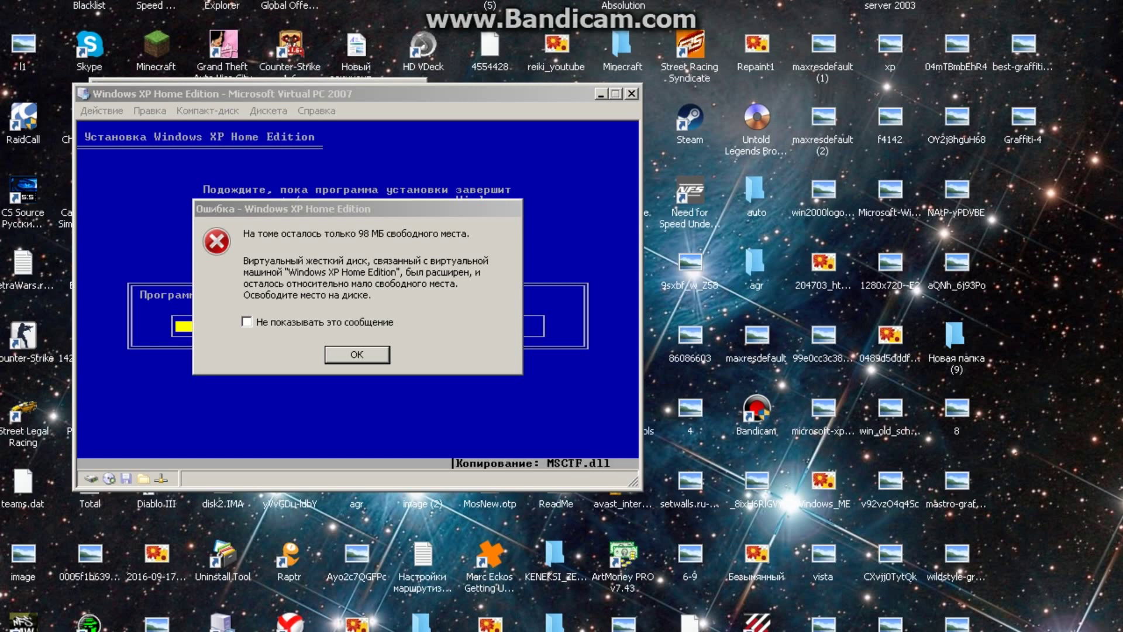
Dismiss the low disk space warning and reboot the VM immediately into graphical setup.
key(Return)
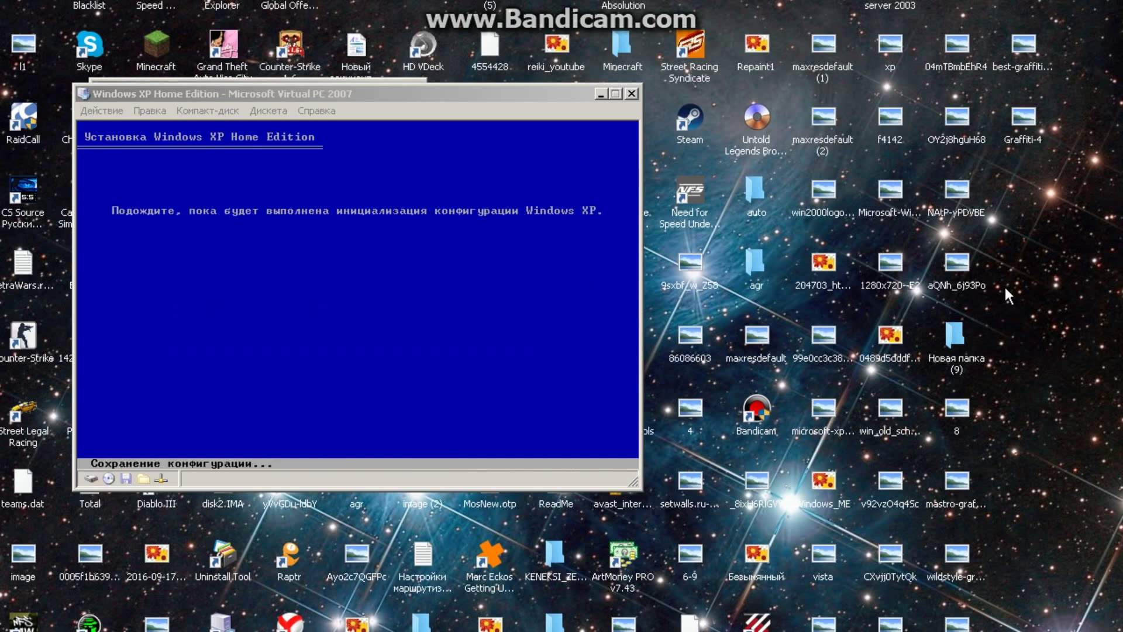
click(588, 258)
key(Return)
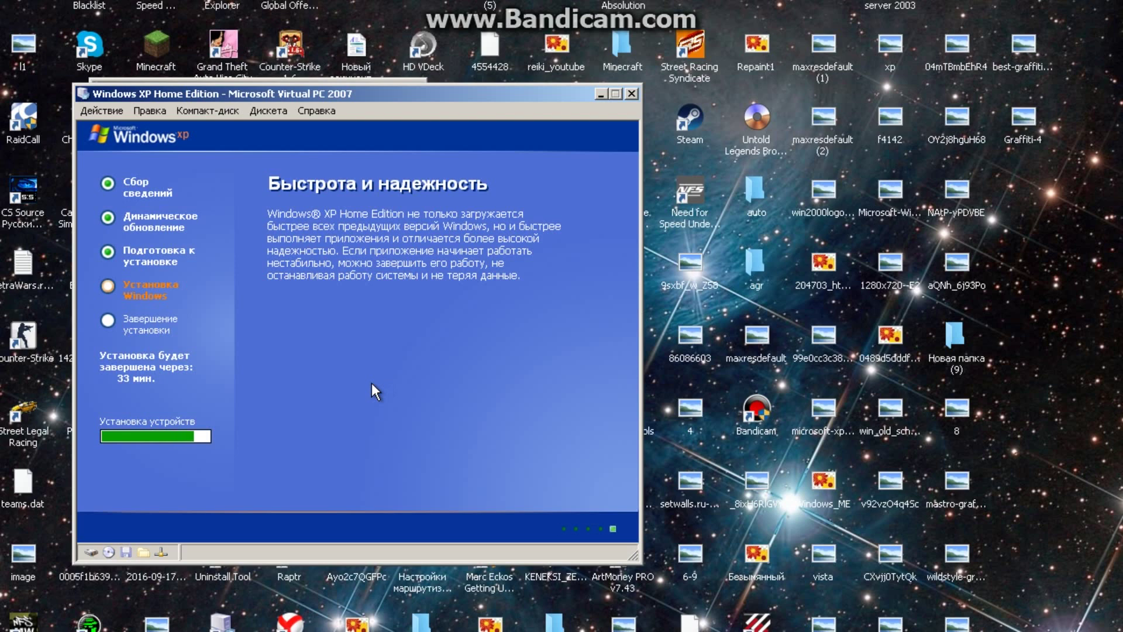
Enter the owner's name and organization in XP setup.
click(519, 480)
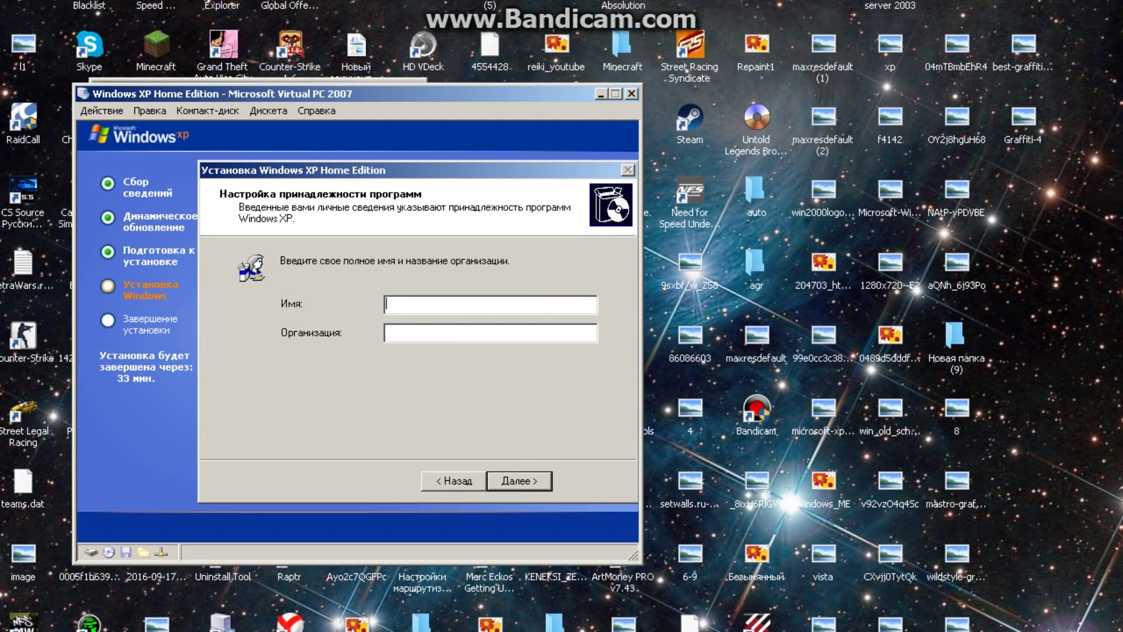
key(Tab)
Enter the product key and accept the default computer name and date/time settings.
click(504, 486)
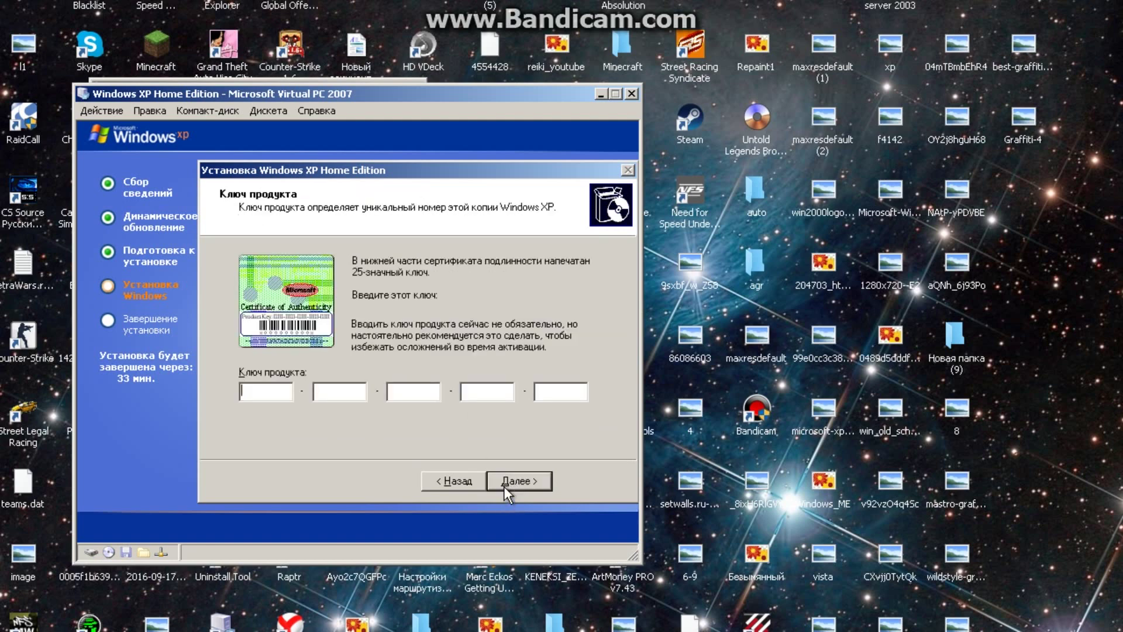
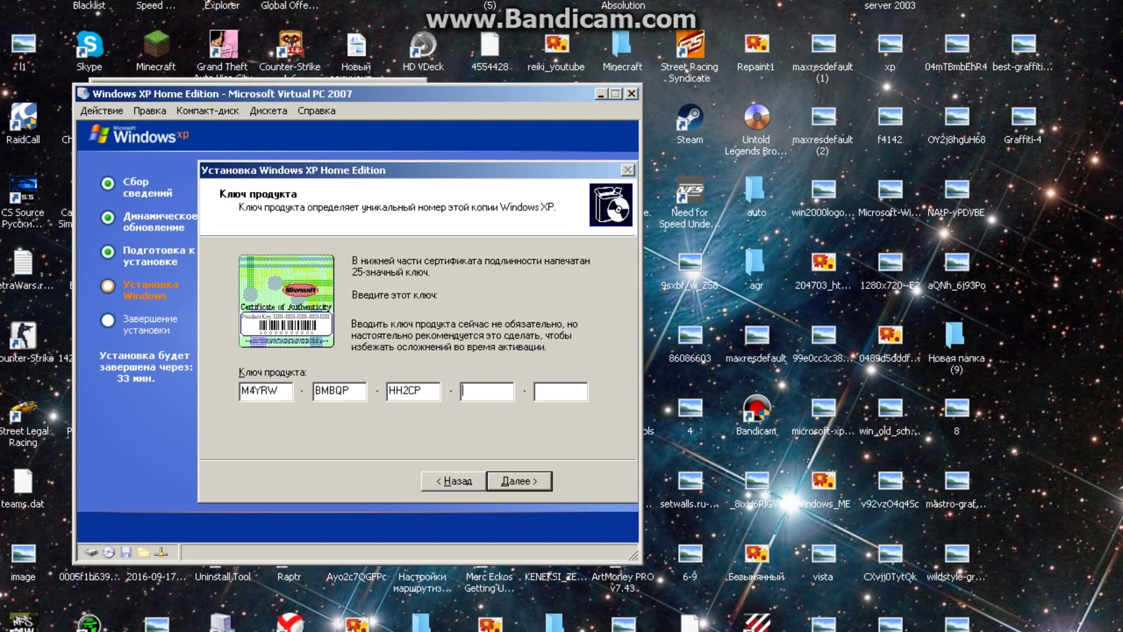
click(520, 488)
click(521, 488)
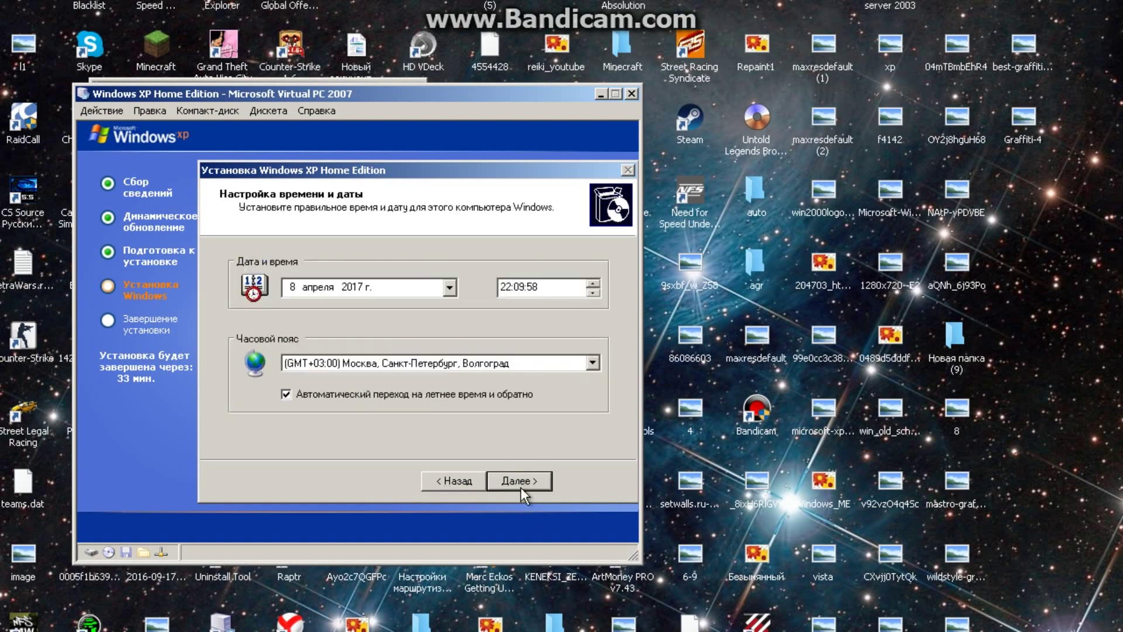
click(521, 487)
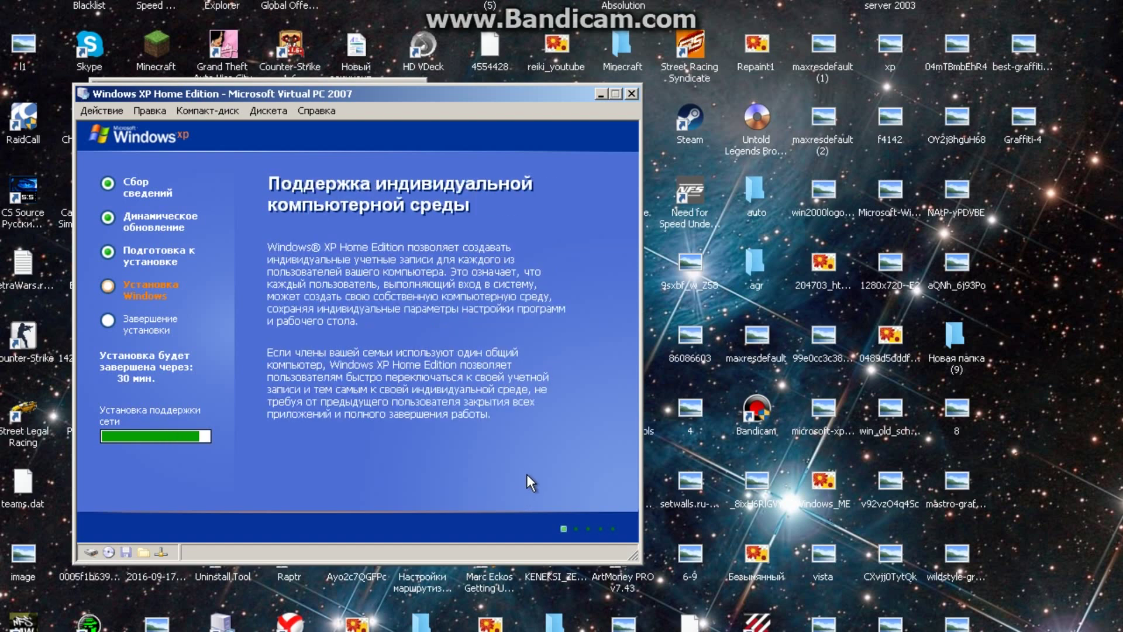
Accept the default network settings and let XP setup finish and restart.
click(526, 473)
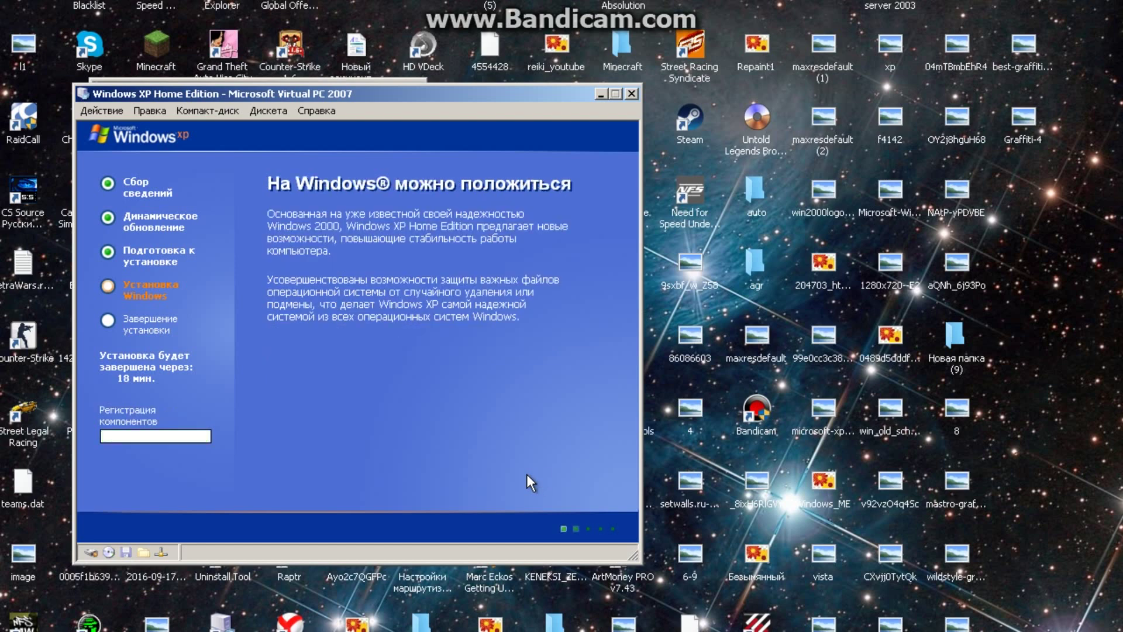
click(467, 367)
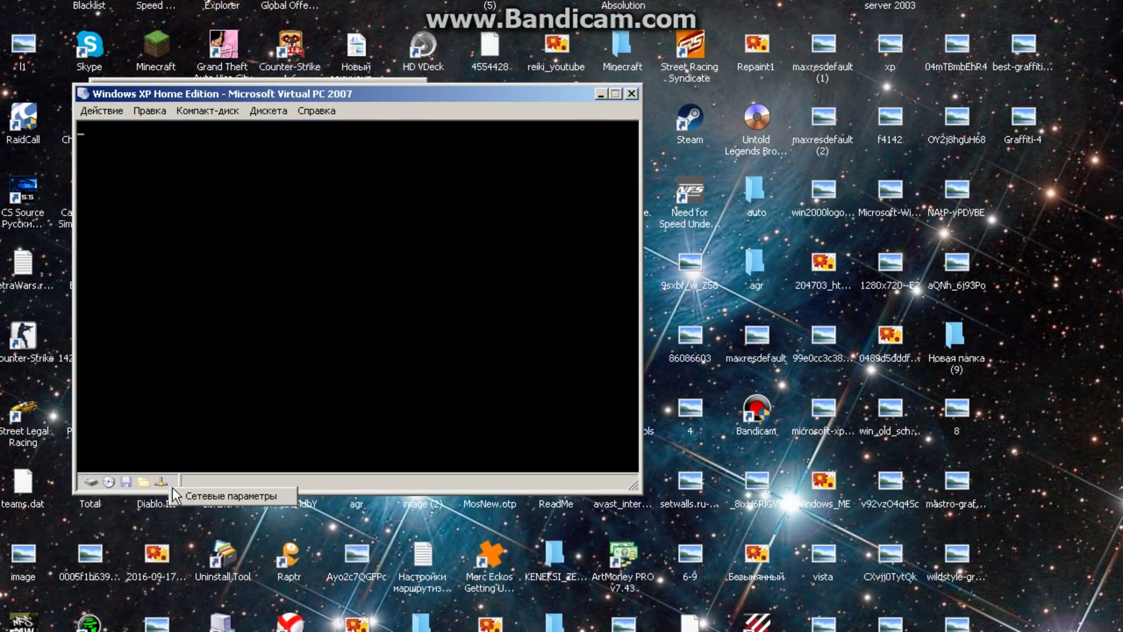
Briefly check the VM's network settings, then accept the guest's new display settings.
double_click(161, 481)
click(539, 591)
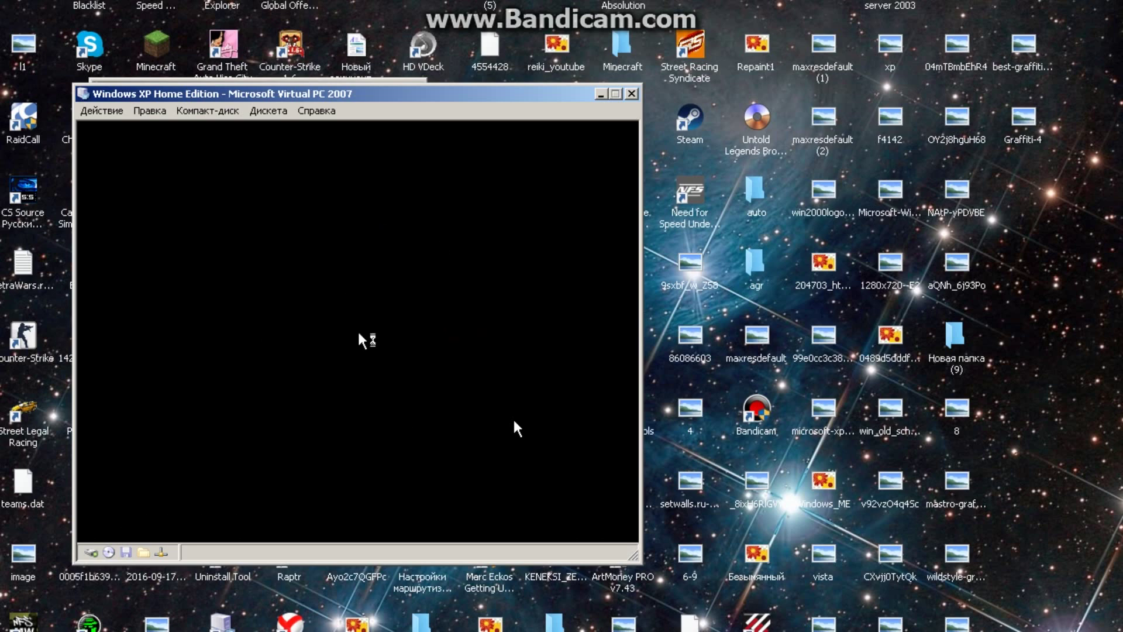
click(366, 374)
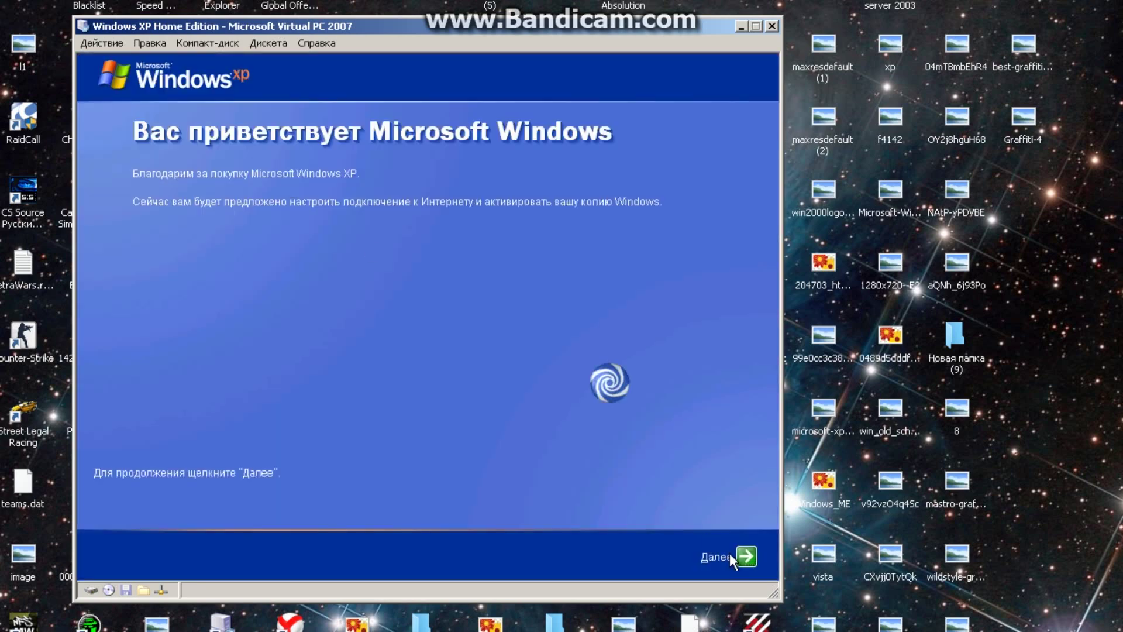
Step through the XP welcome wizard, entering the user's name as the first account.
click(746, 556)
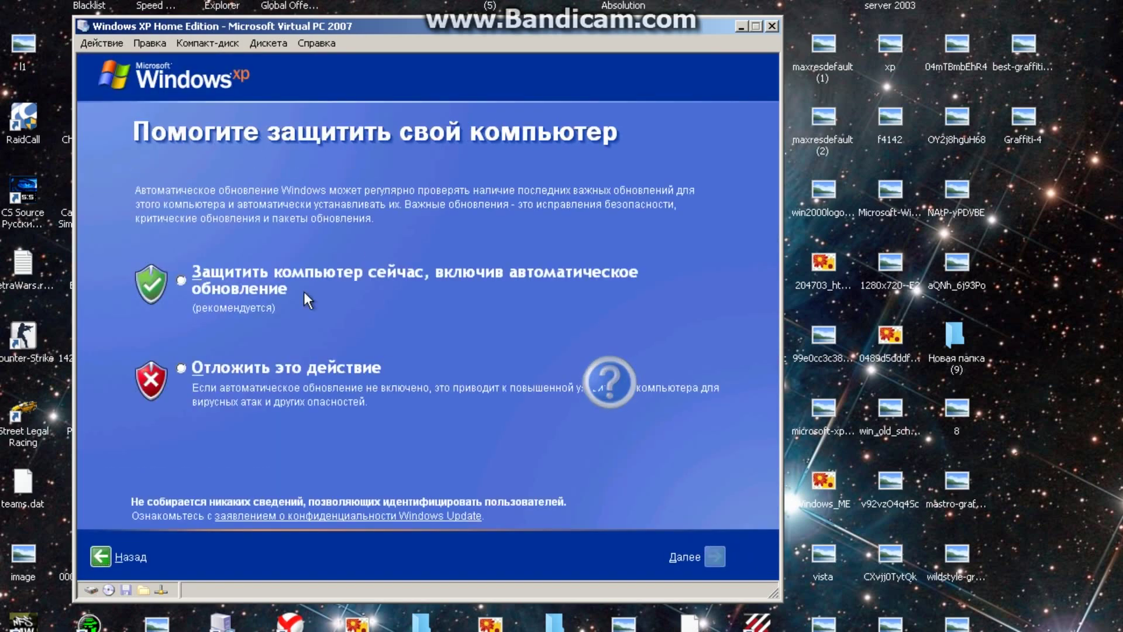
click(714, 558)
click(400, 236)
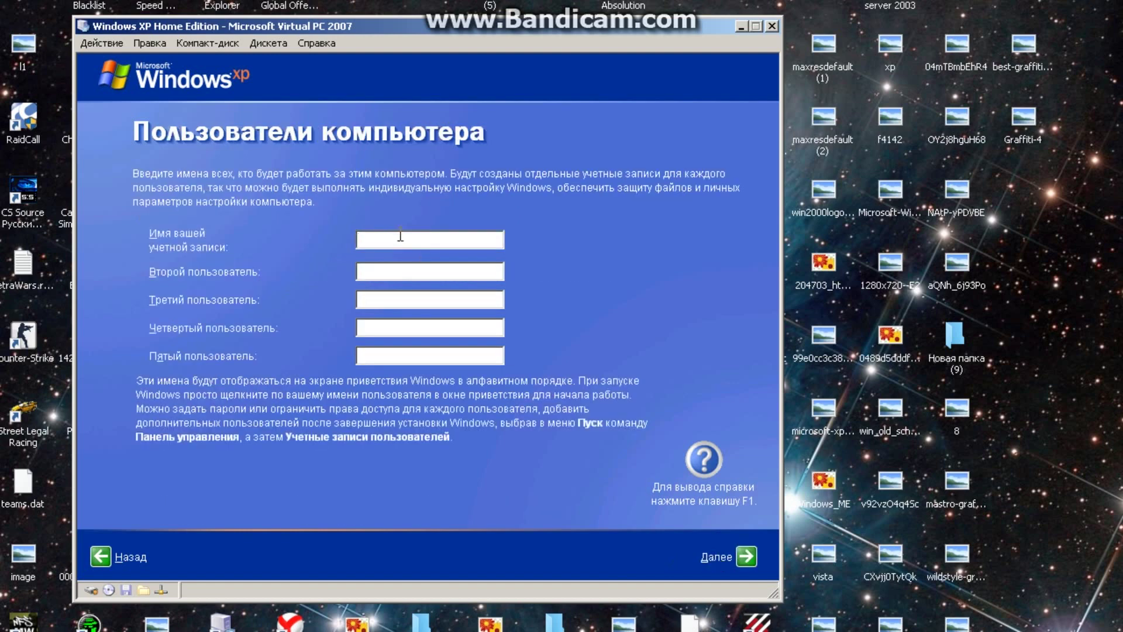
text(Даниил)
click(747, 556)
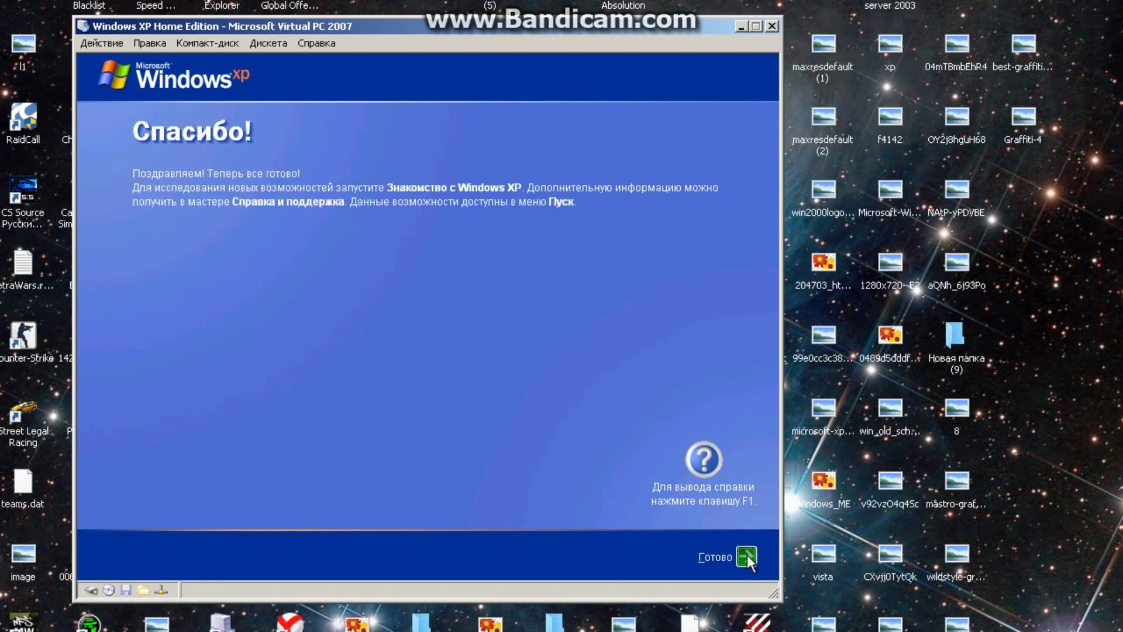
click(746, 554)
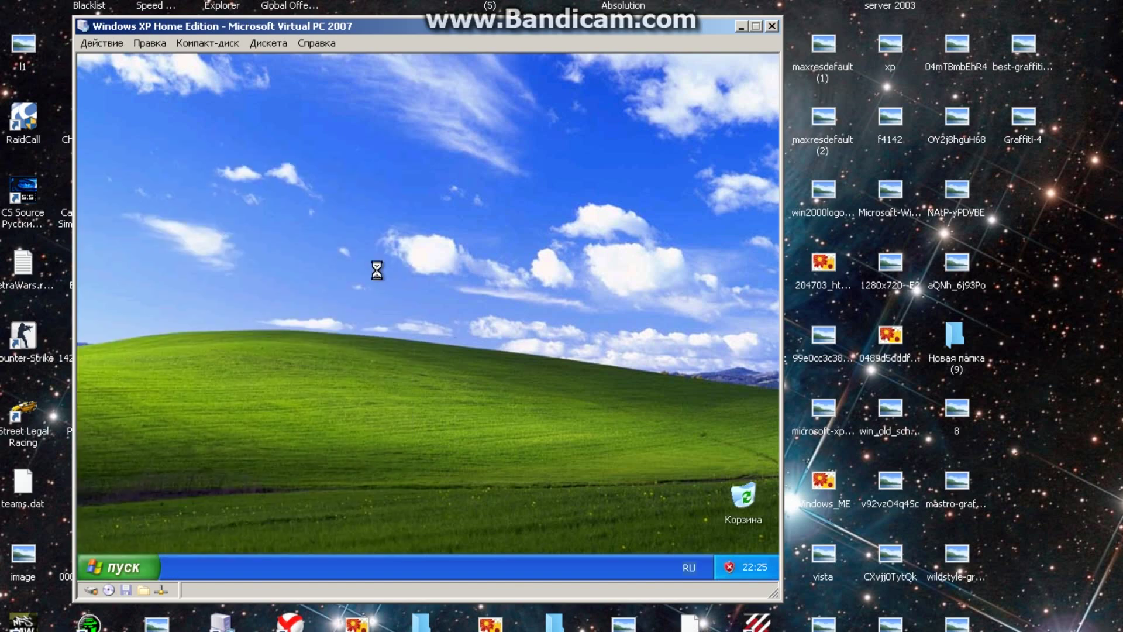
Pick a new green wave desktop background in Display Properties.
right_click(377, 269)
click(444, 379)
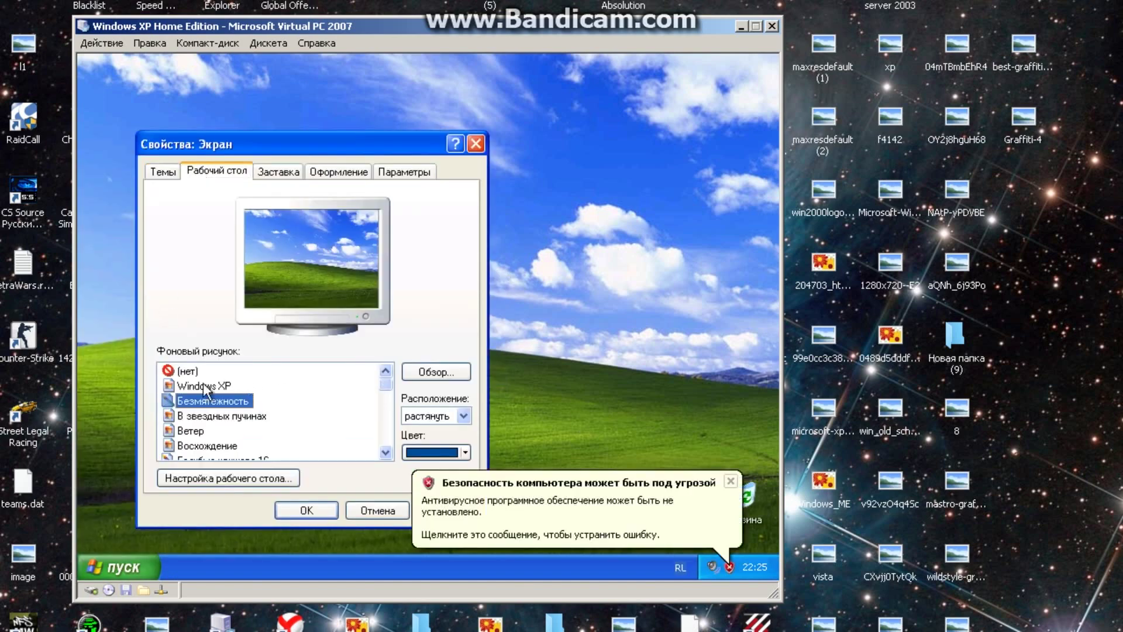
click(203, 382)
click(339, 171)
Apply the Olive Green colour scheme, then launch the web browser.
click(258, 431)
click(246, 457)
click(307, 511)
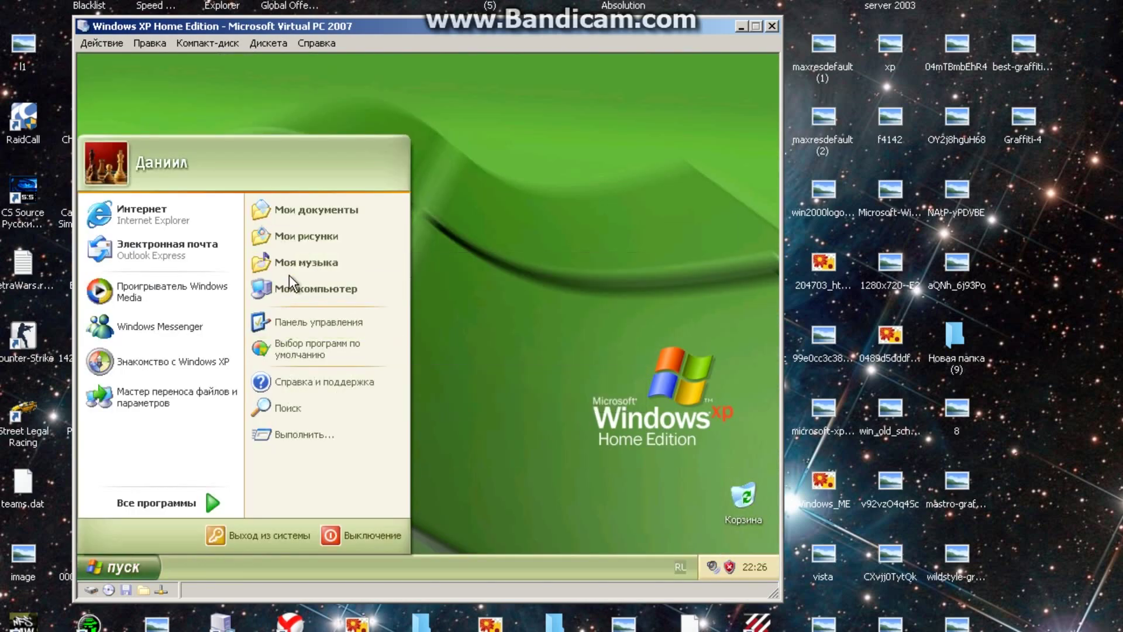
click(197, 220)
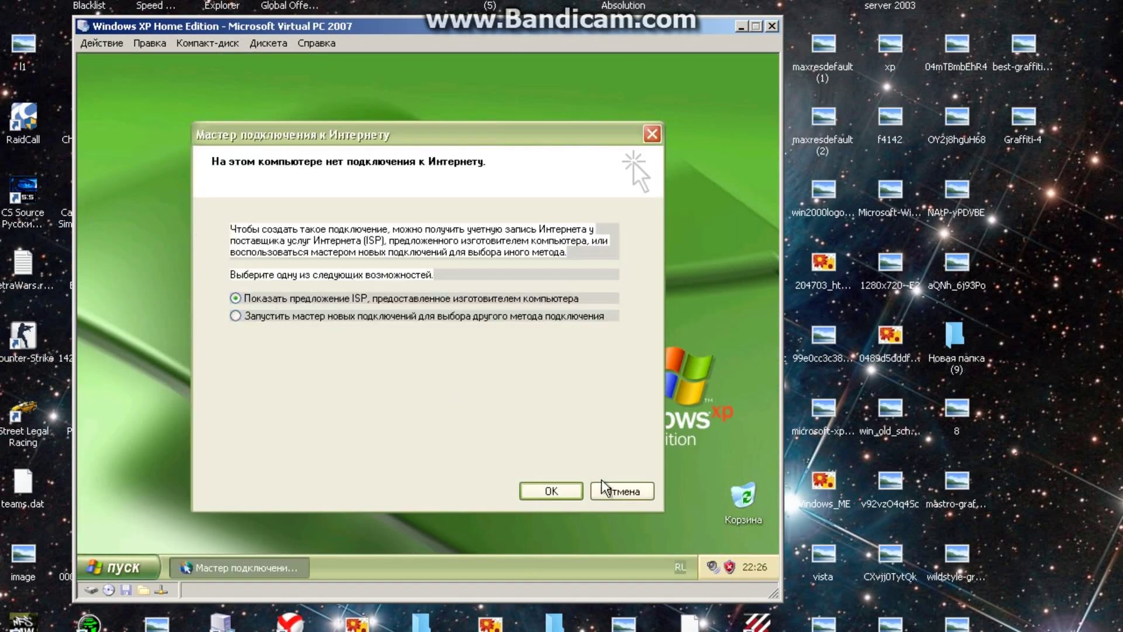
click(462, 315)
click(551, 491)
click(604, 467)
click(120, 567)
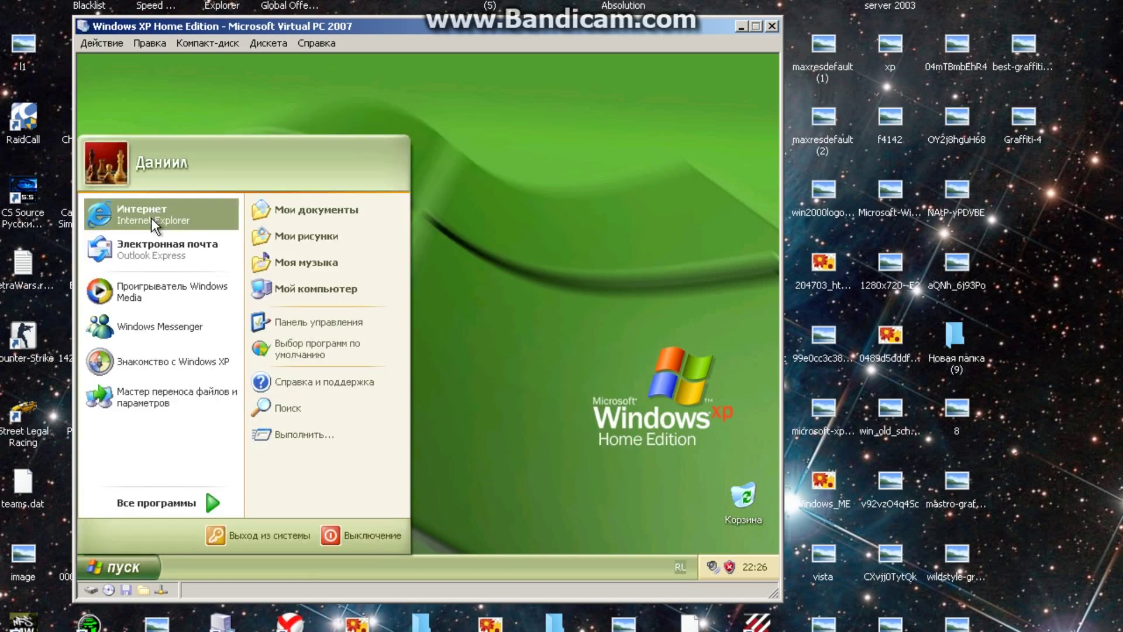
click(151, 218)
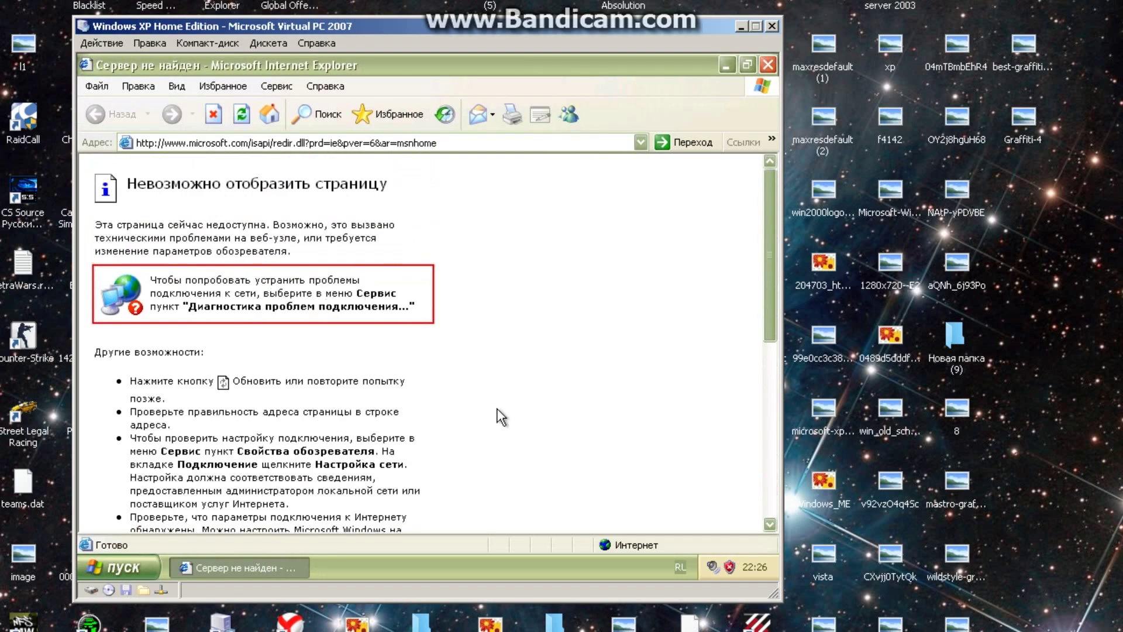
click(768, 64)
key(super)
click(339, 330)
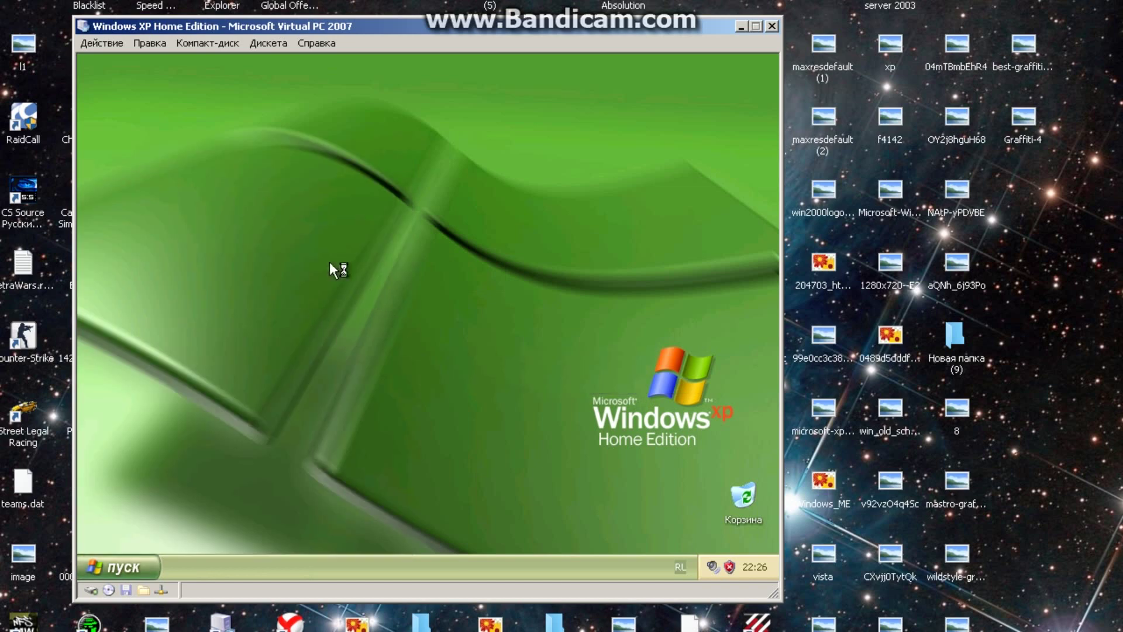
click(409, 266)
click(410, 538)
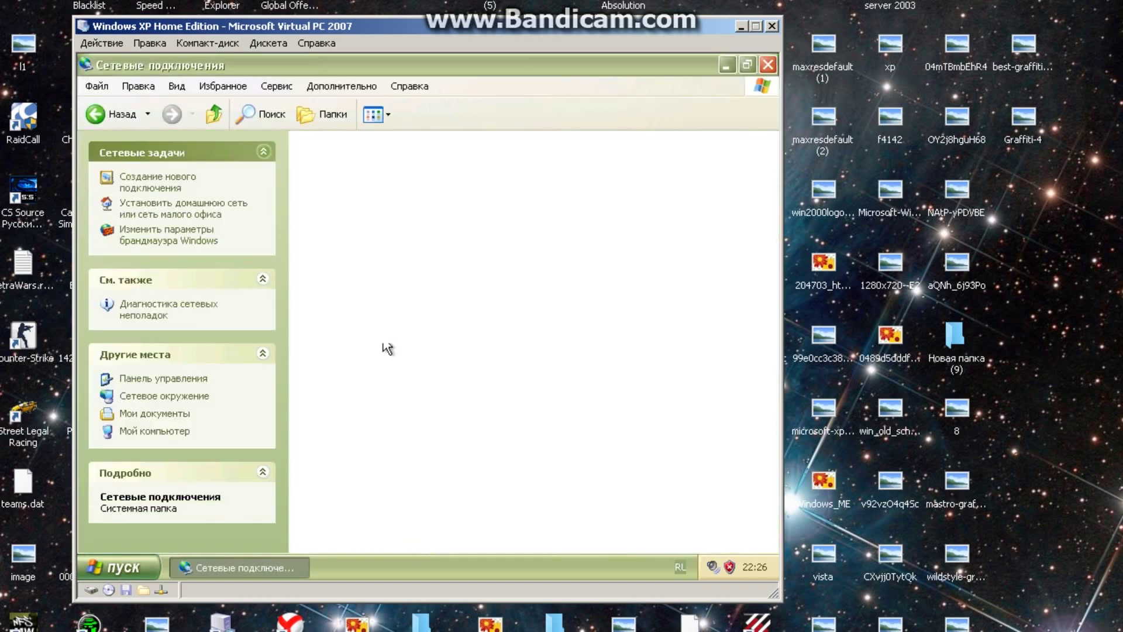
key(super)
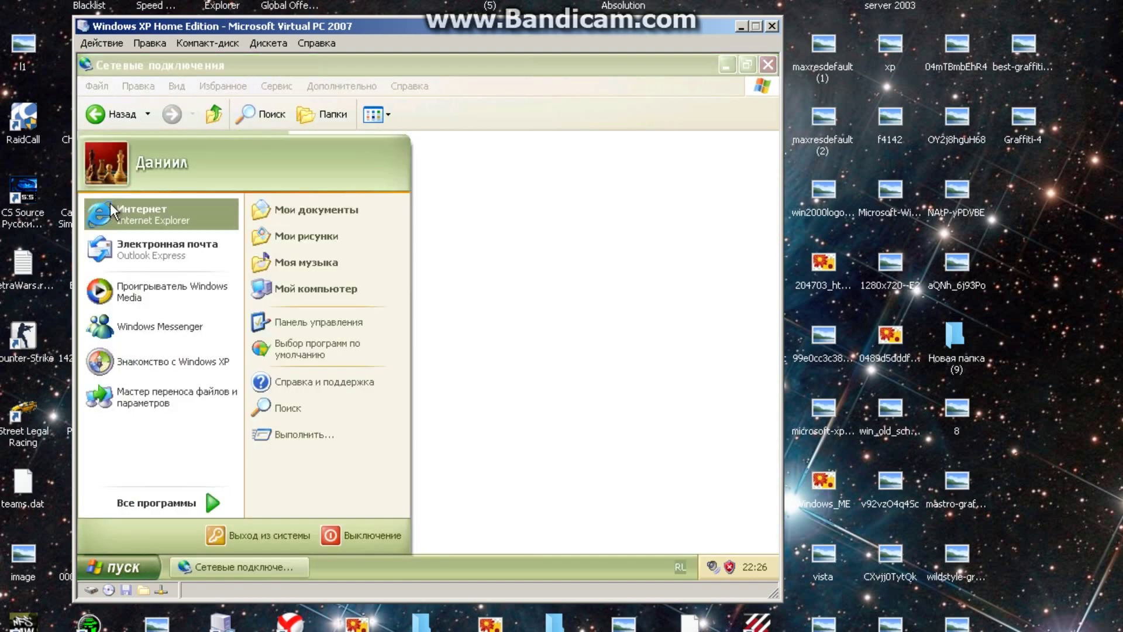
click(156, 213)
key(alt+F4)
click(116, 116)
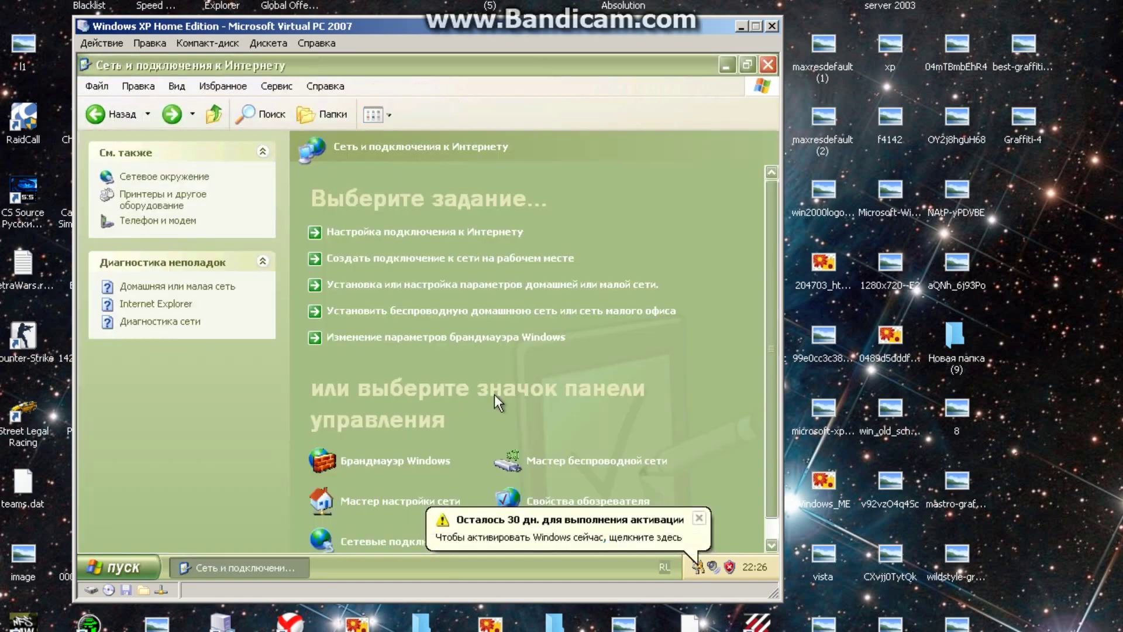
click(554, 505)
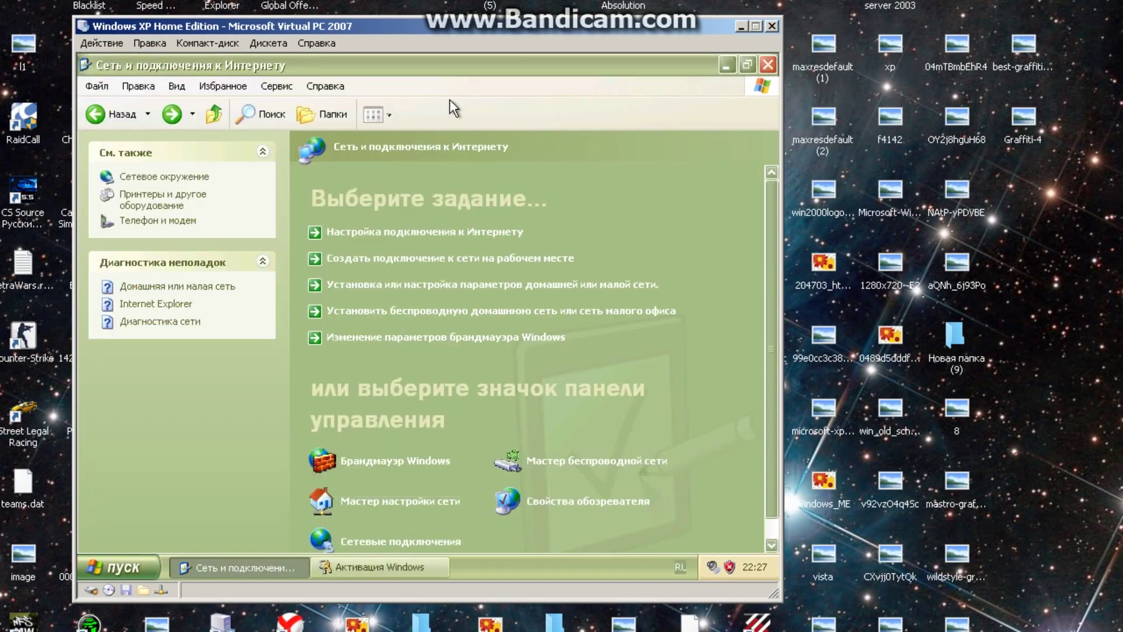
click(335, 575)
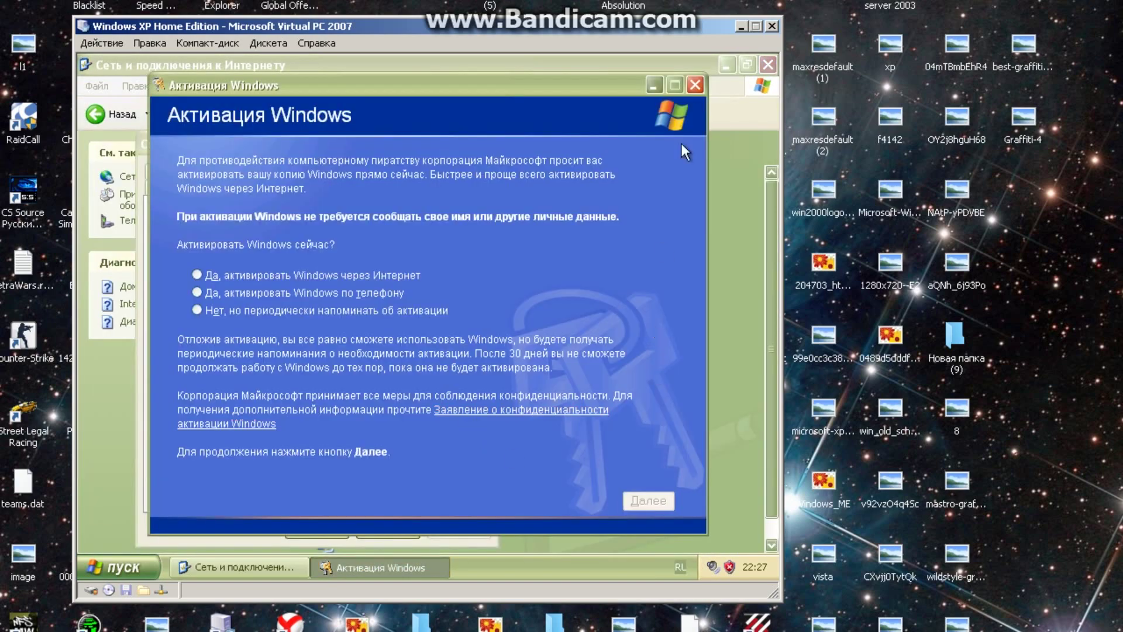
click(714, 88)
click(486, 143)
click(392, 503)
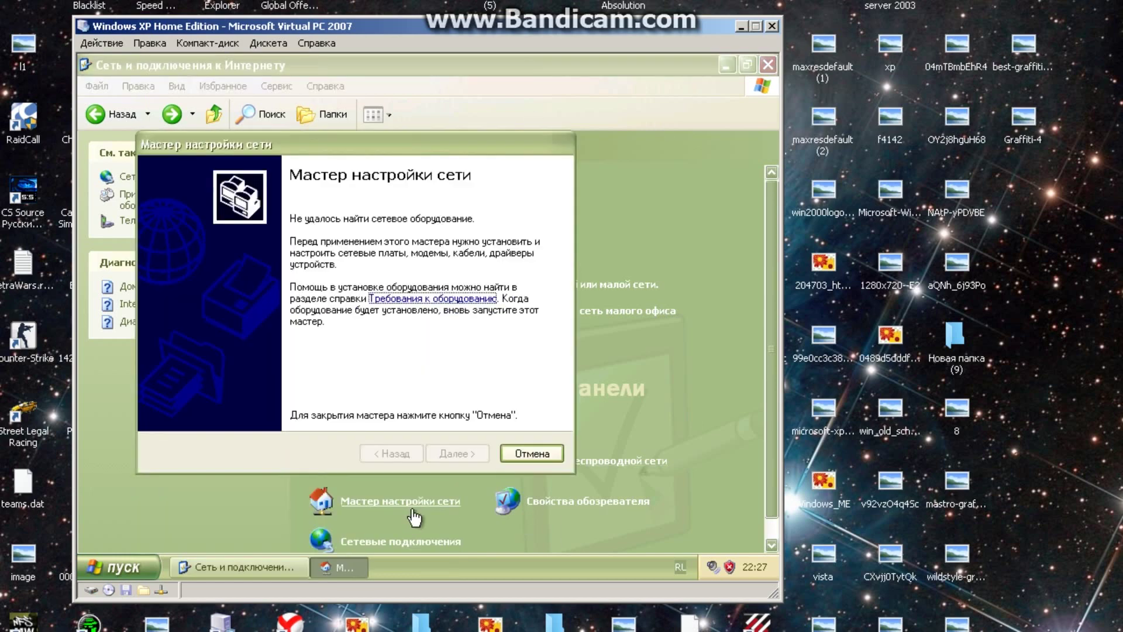
click(541, 453)
click(400, 542)
click(768, 64)
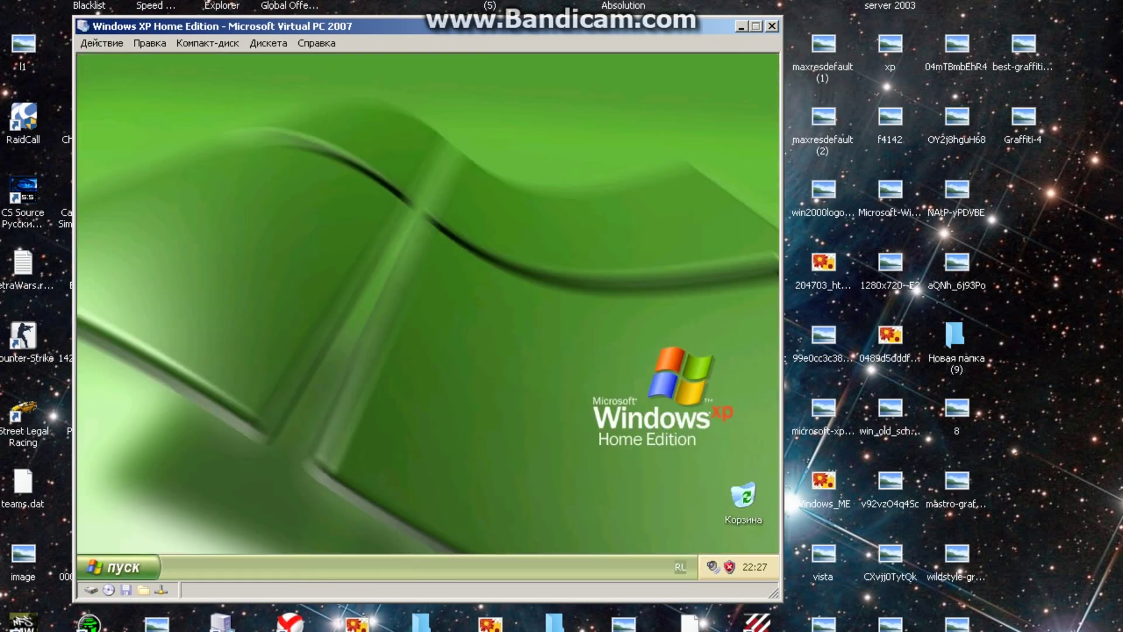
click(120, 567)
Check the Windows version by running winver from the Run box, then close it.
click(524, 283)
key(super)
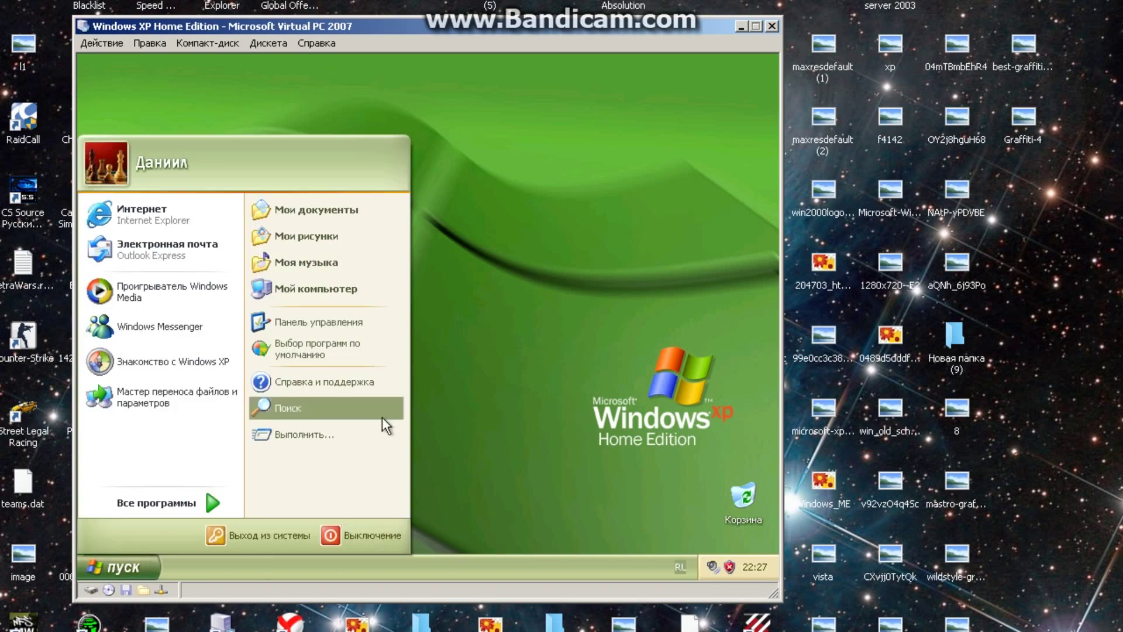
click(383, 410)
text(сьв)
key(BackSpace)
key(BackSpace)
key(BackSpace)
text(winver)
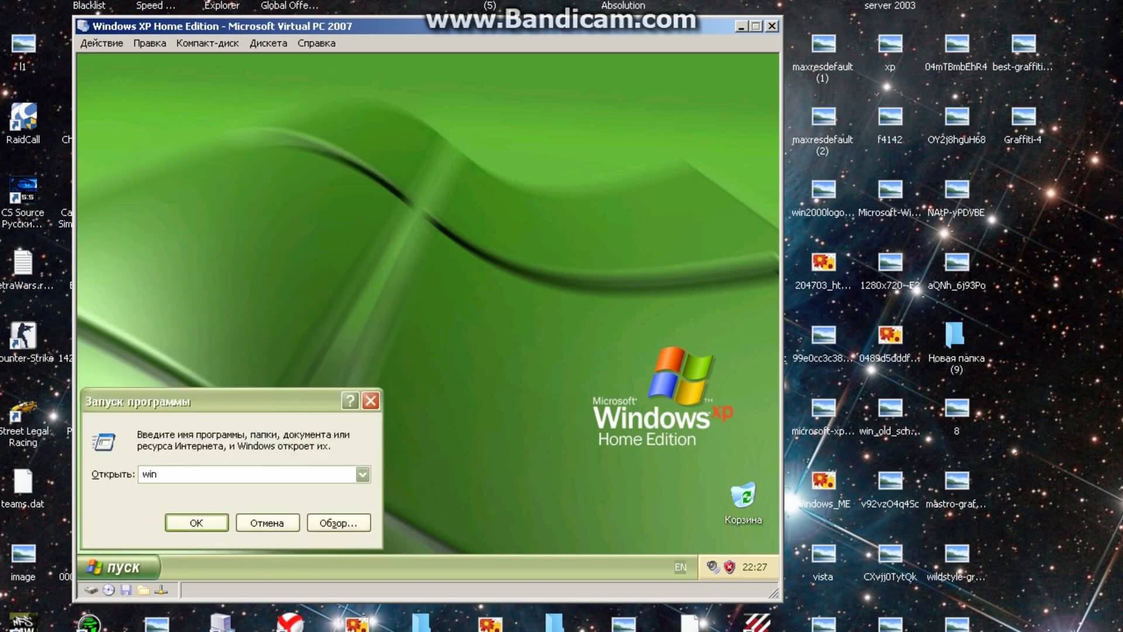
key(Return)
click(424, 369)
View the System Properties for My Computer, then close them.
key(super)
right_click(305, 298)
click(333, 452)
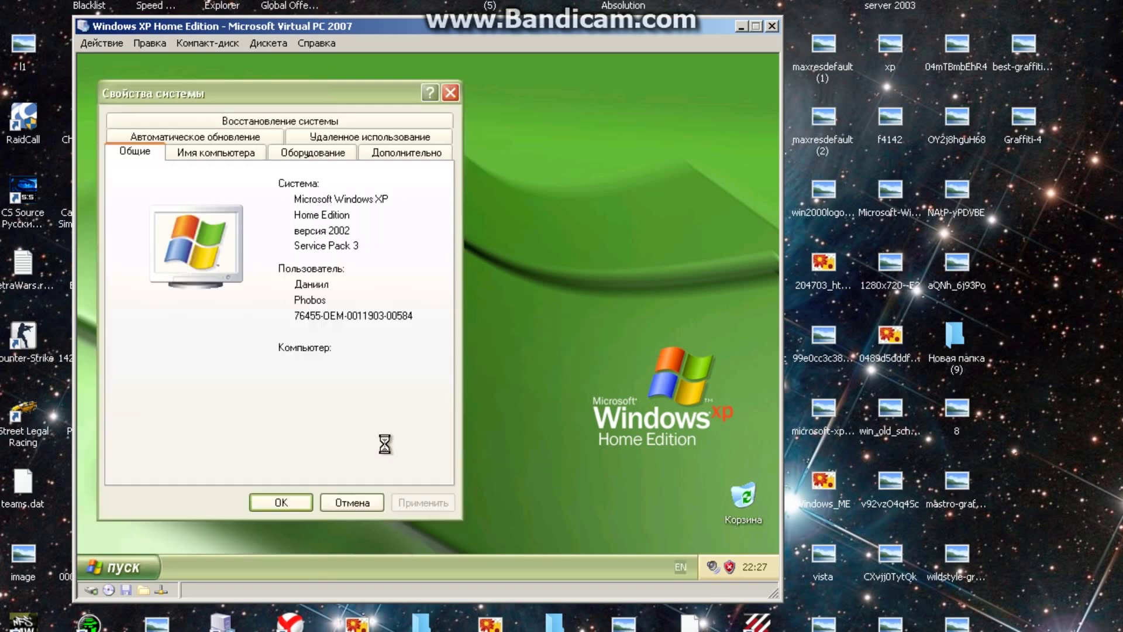
key(Escape)
Run the dxdiag DirectX Diagnostic Tool, allowing the driver signature check, then exit it.
click(157, 563)
click(293, 434)
text(dxdiag)
key(Return)
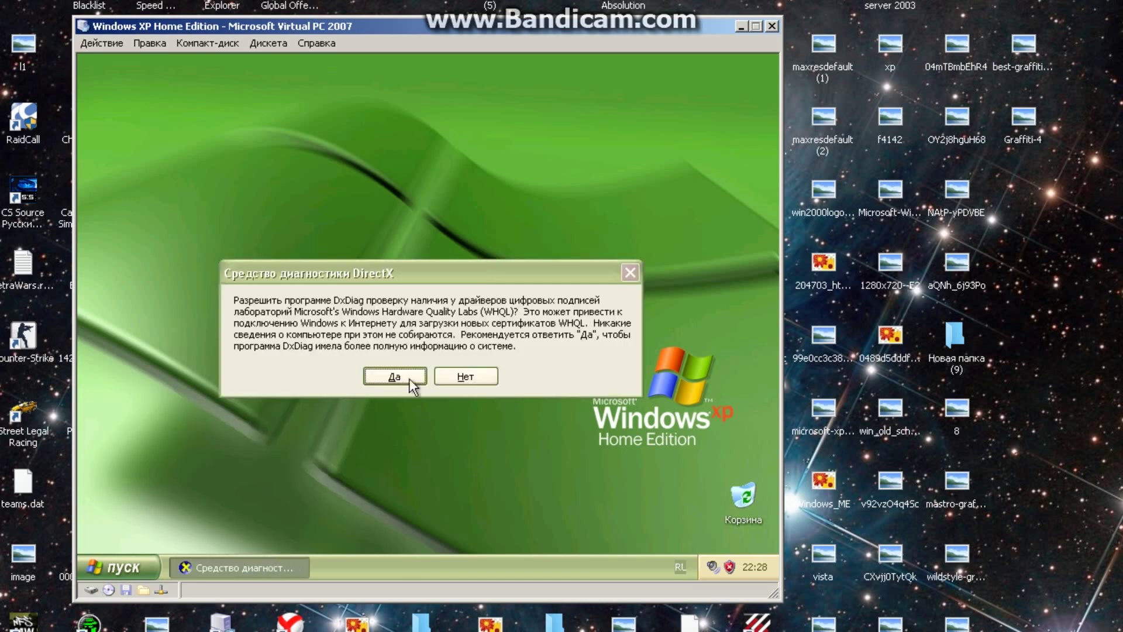
click(410, 373)
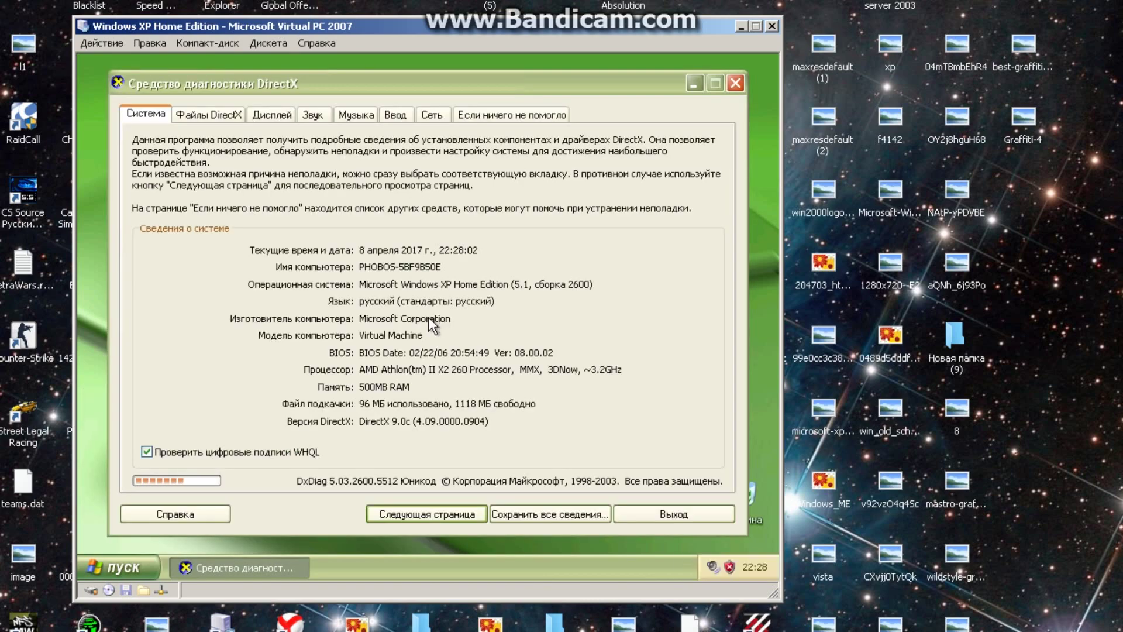
click(661, 514)
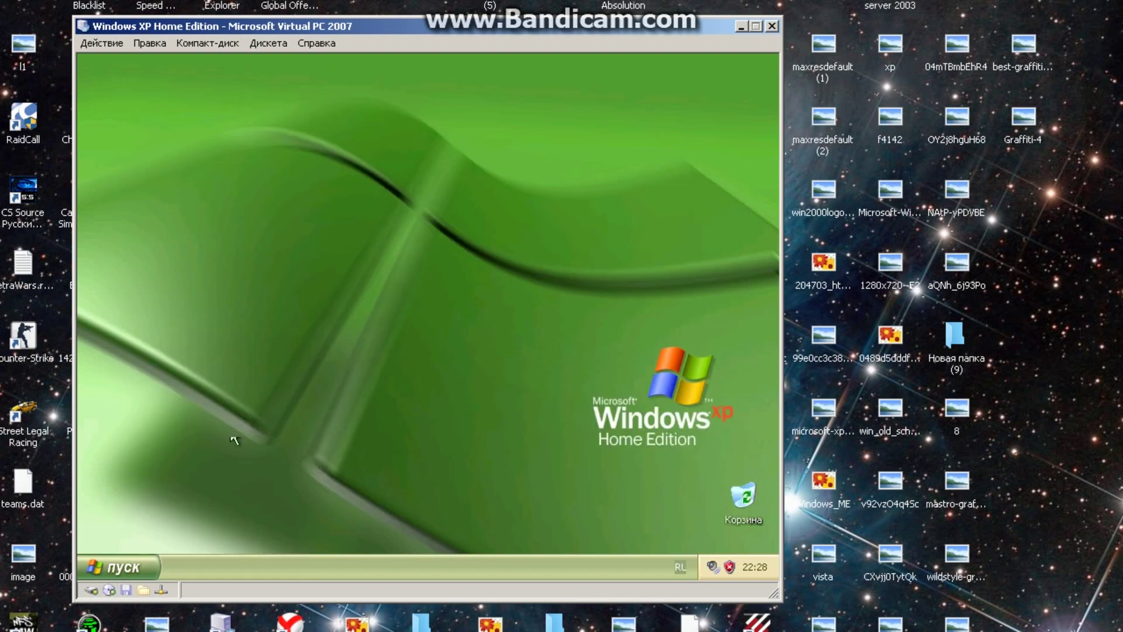
Turn off the XP guest from the Start menu's Turn Off Computer options.
key(super)
click(342, 534)
click(432, 265)
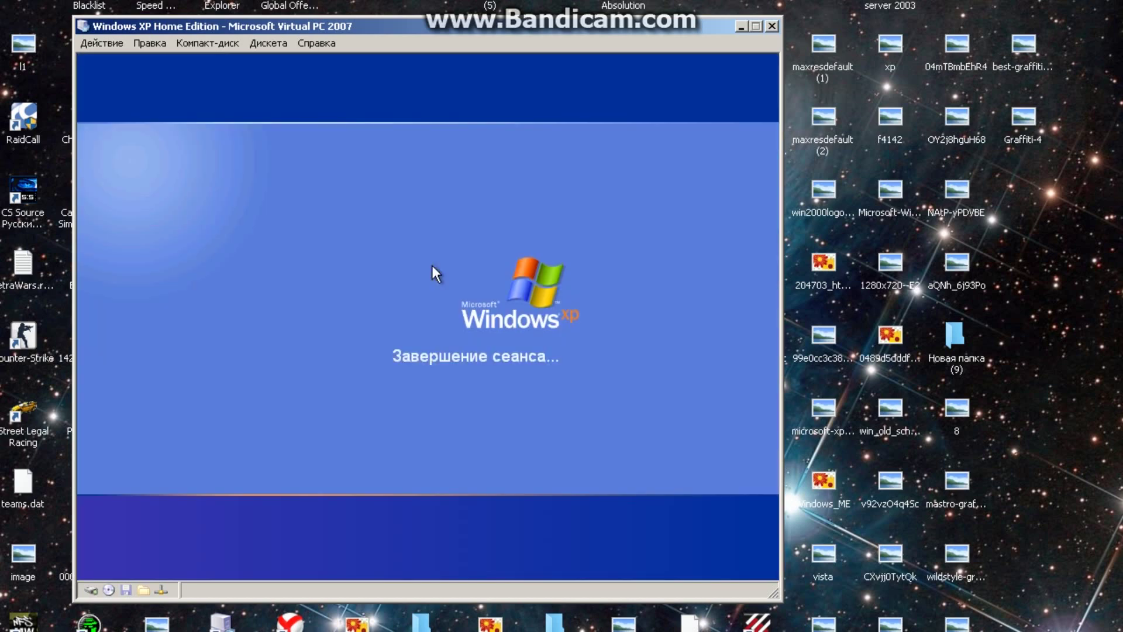